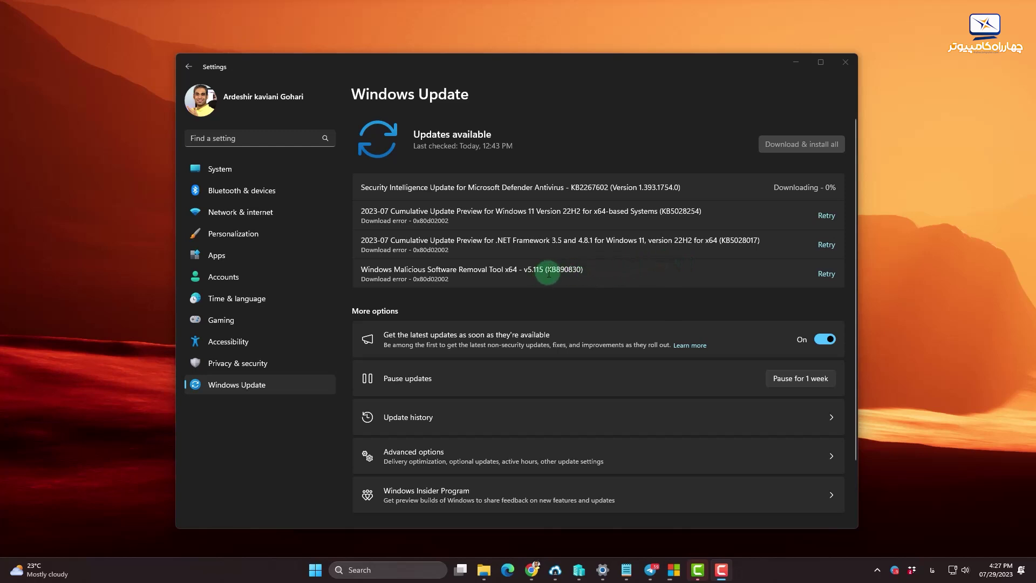
Copy the KB number KB890830 of the Windows Malicious Software Removal Tool x64 update from the Windows Update list
drag(549, 273, 581, 271)
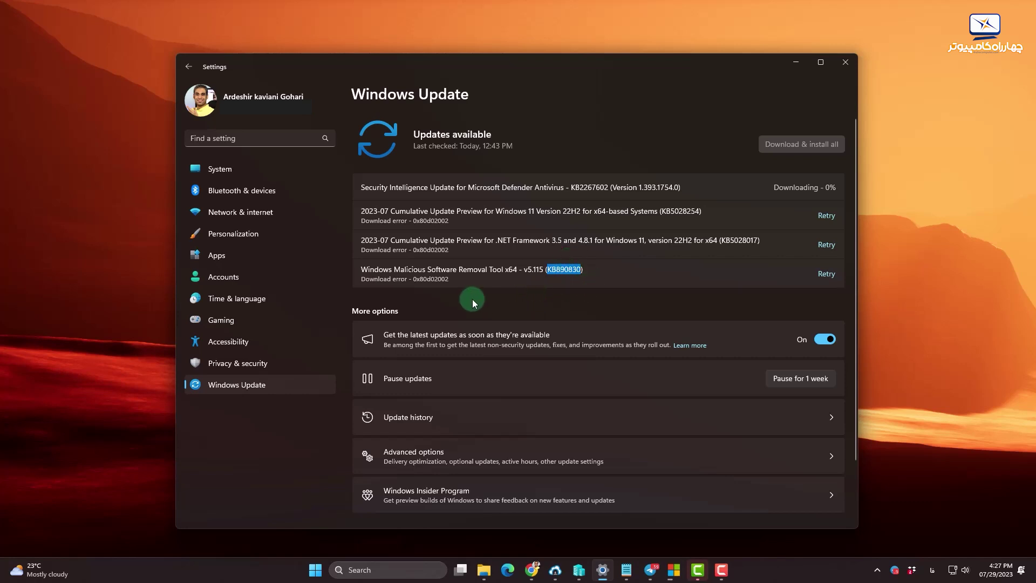
drag(375, 270, 532, 270)
drag(434, 240, 705, 249)
drag(429, 211, 591, 243)
click(574, 267)
drag(547, 270, 581, 271)
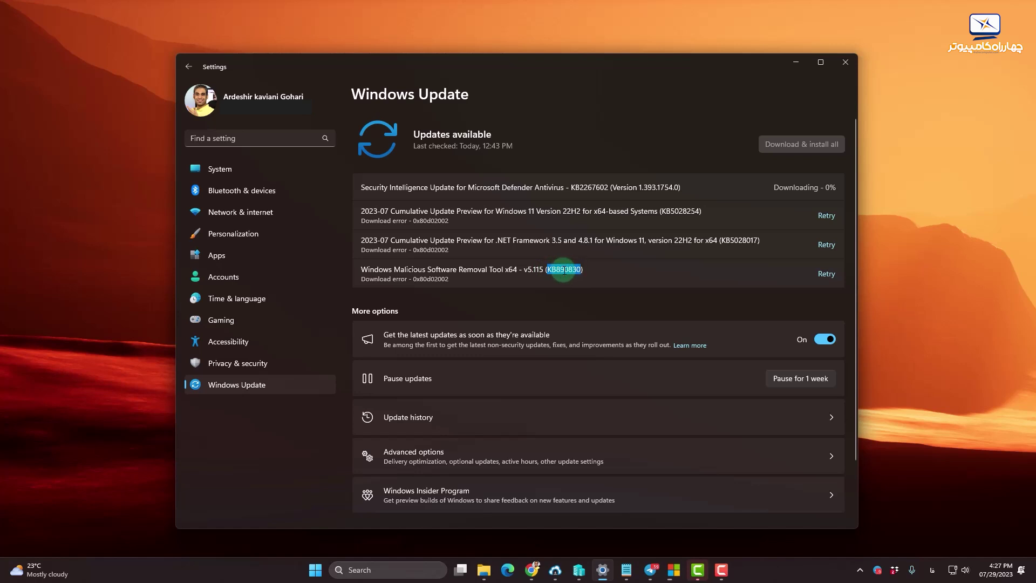
right_click(564, 270)
click(576, 280)
click(578, 280)
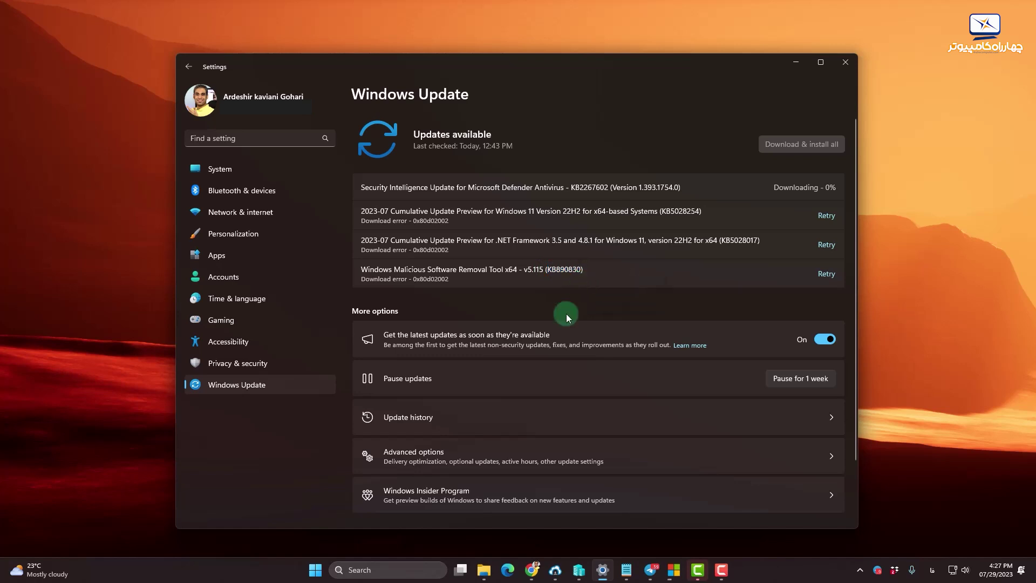
Switch to Chrome, search Google for KB890830 and open the Microsoft Update Catalog result
click(531, 570)
click(199, 32)
key(ctrl+v)
key(Return)
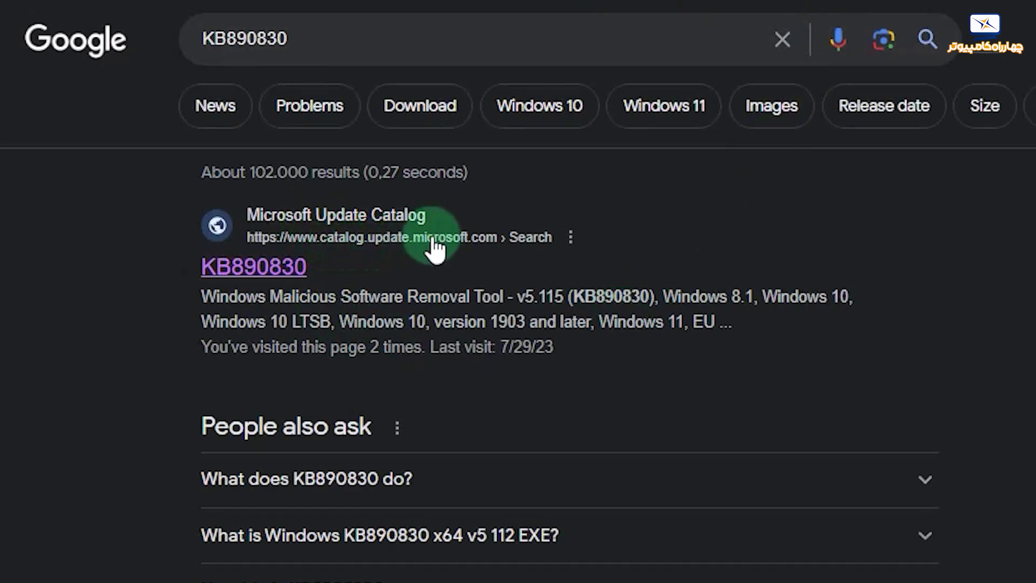
click(267, 270)
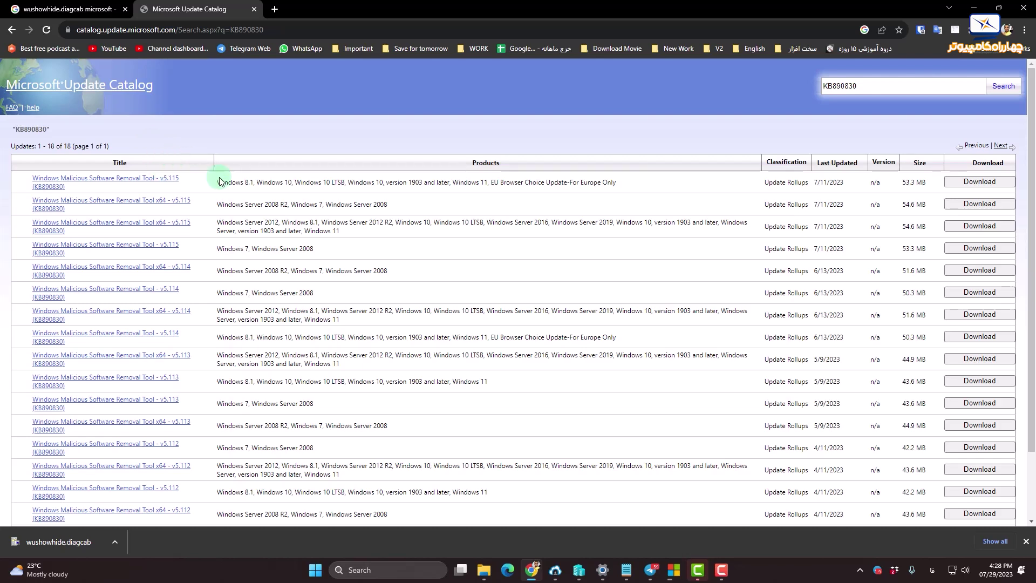
Check the name and version of the KB890830 update in Windows Update, and return to the catalog page
click(603, 564)
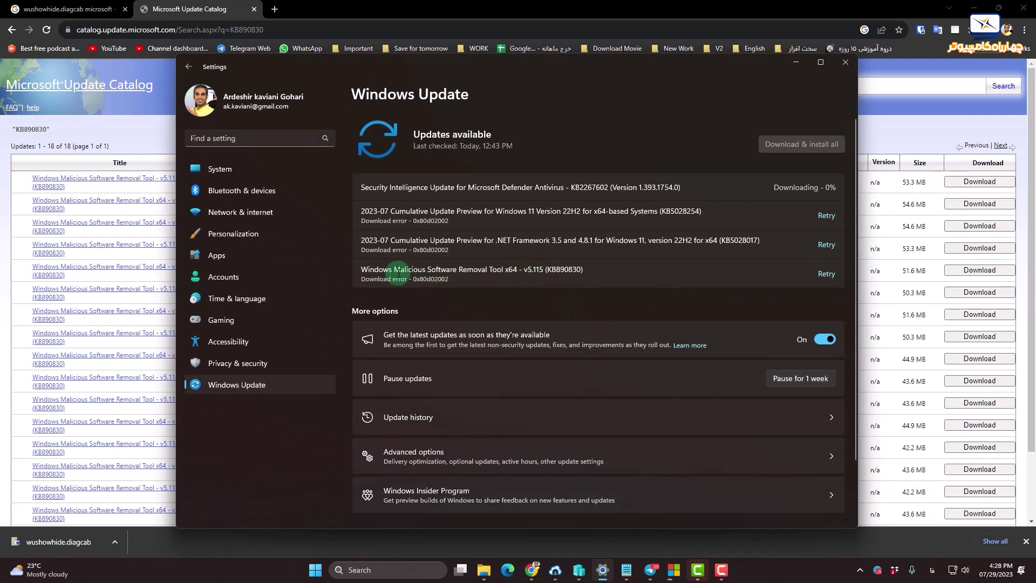
drag(390, 271, 526, 271)
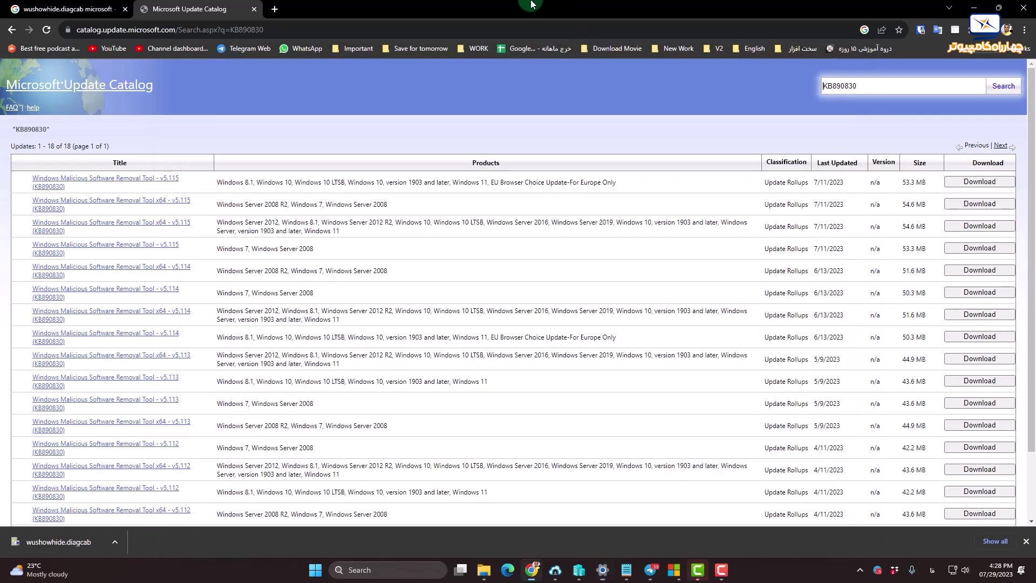
click(531, 7)
Examine the catalog entries' titles and supported products to identify the v5.115 release that suits Windows 11
drag(215, 182, 195, 432)
scroll(205, 464, down, 2)
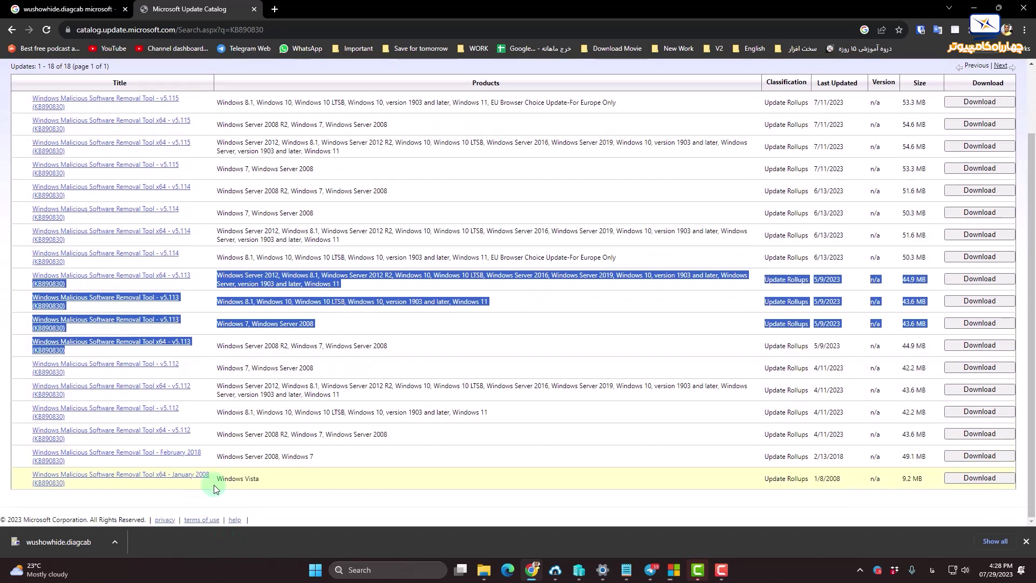
drag(207, 433, 218, 390)
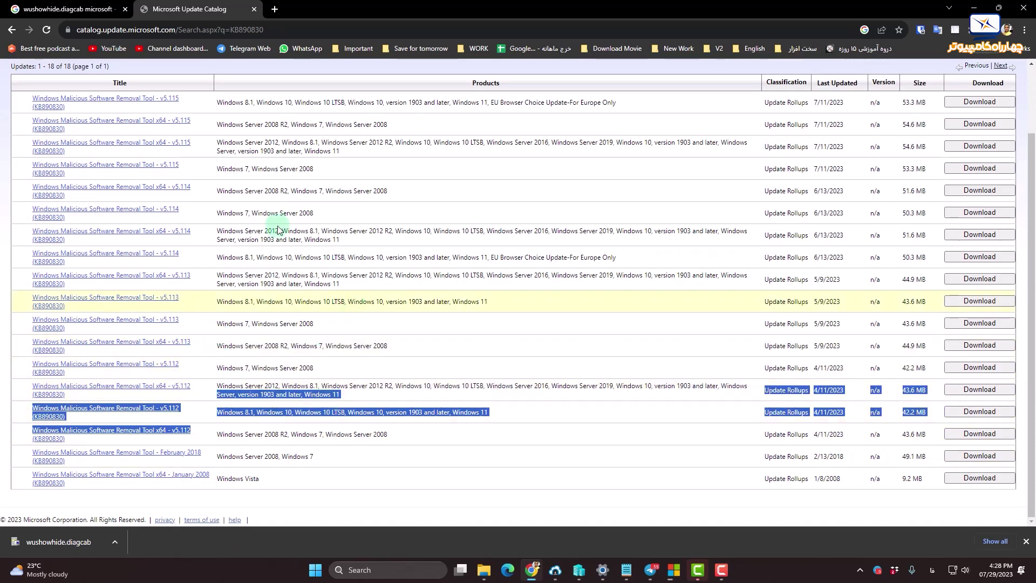
scroll(148, 201, up, 2)
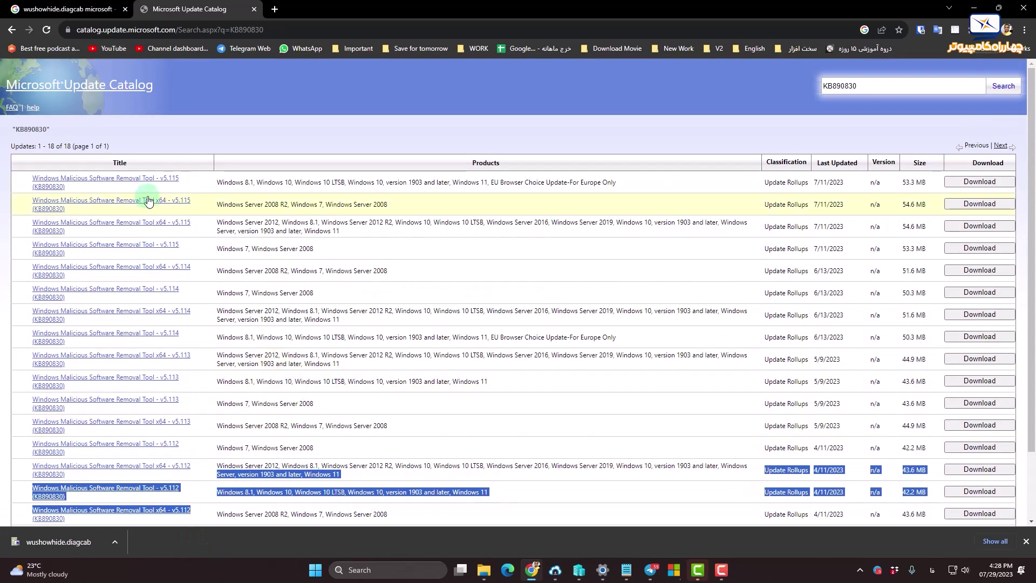
click(244, 173)
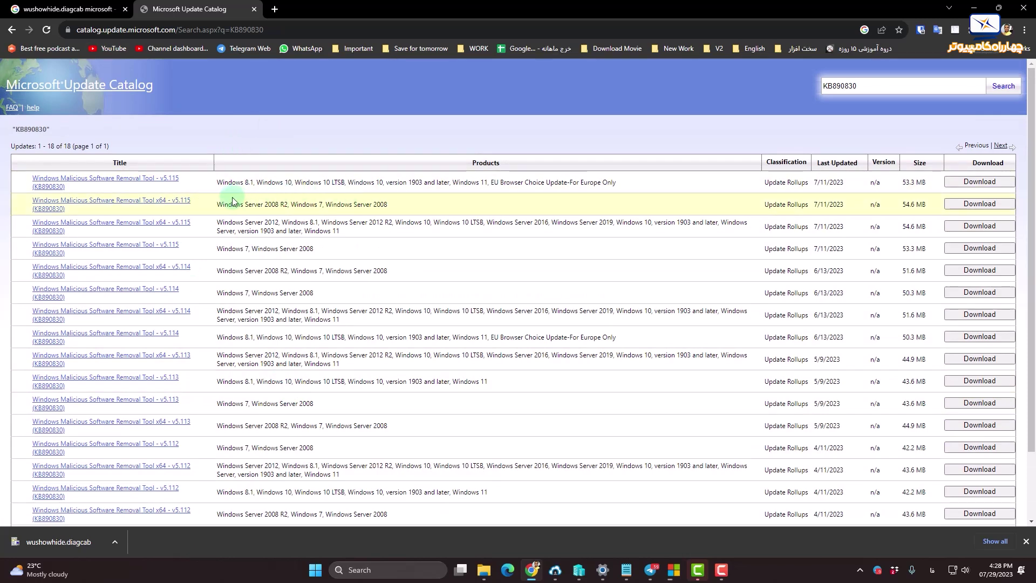
drag(227, 182, 507, 180)
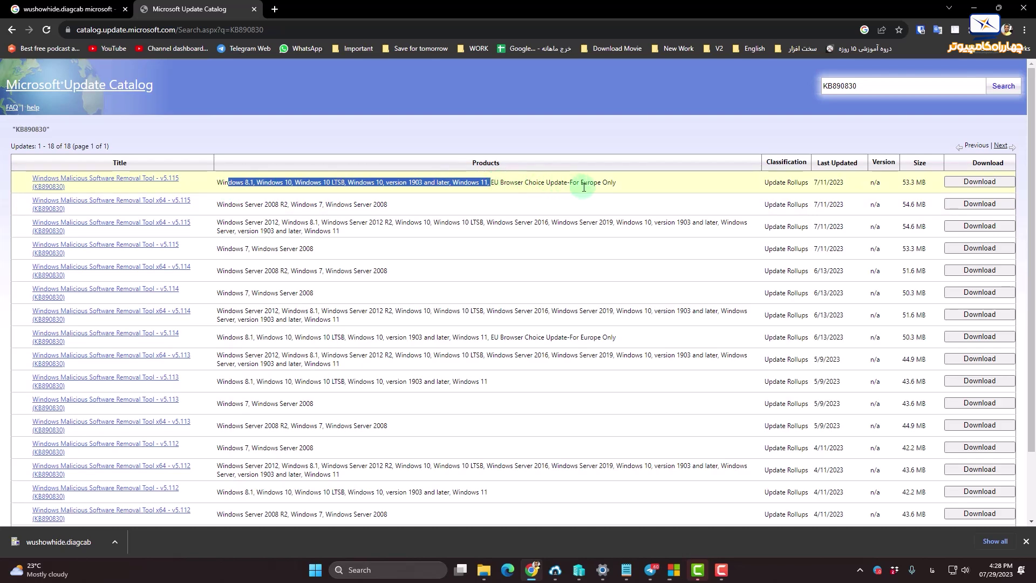
drag(635, 185, 537, 188)
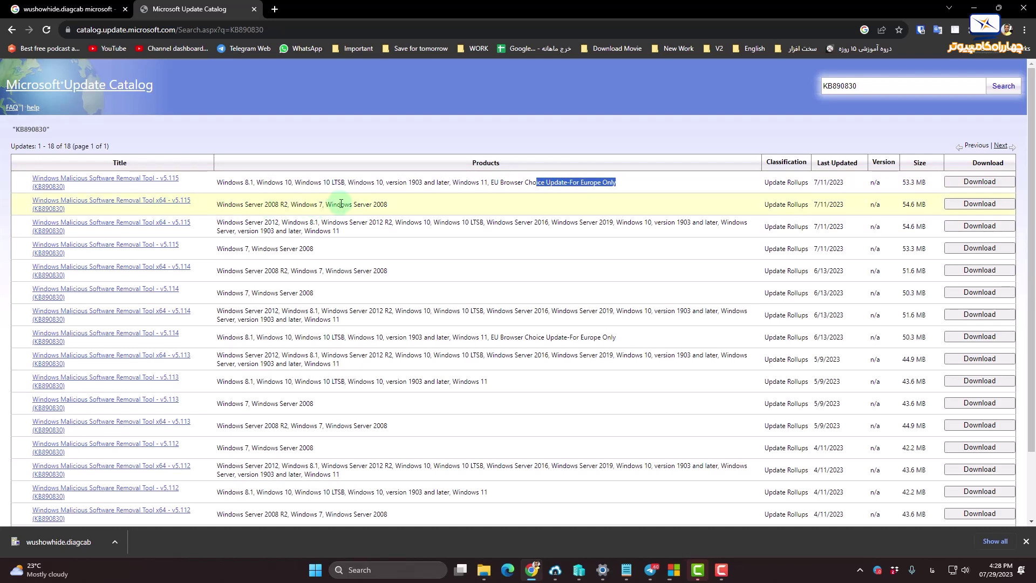
drag(280, 204, 357, 202)
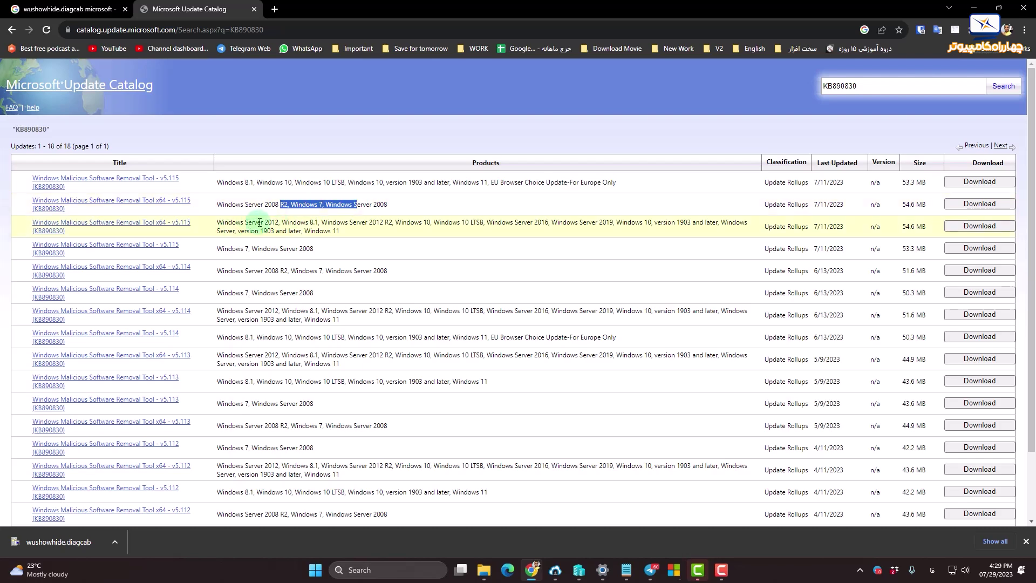
drag(361, 223, 501, 222)
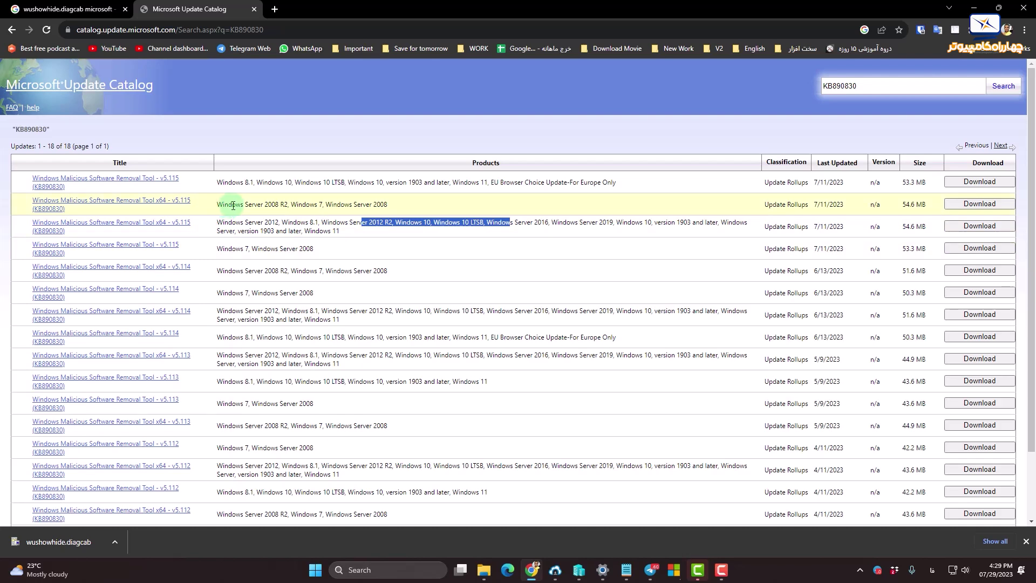
drag(351, 233, 301, 233)
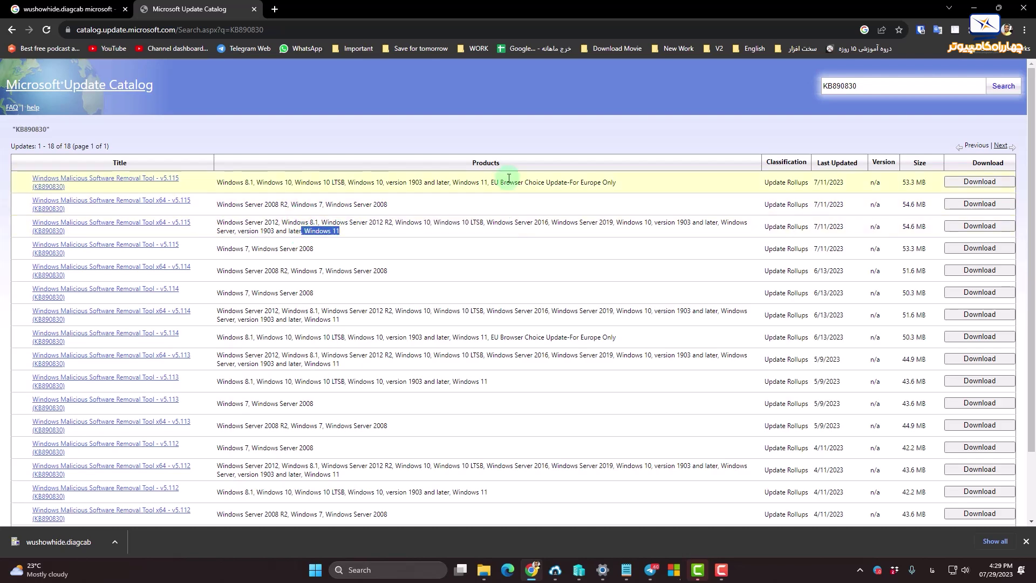
drag(452, 182, 477, 182)
click(605, 186)
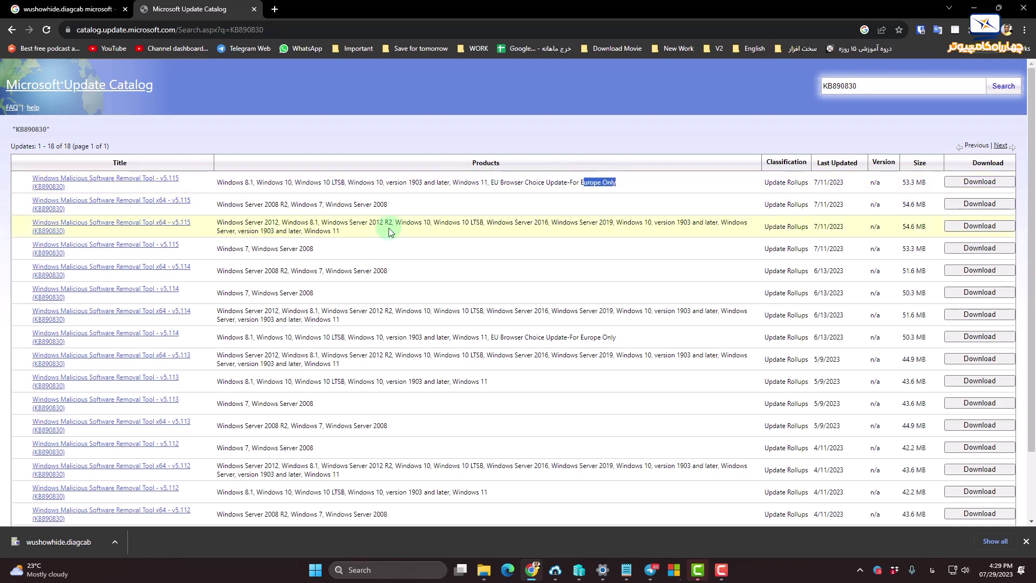
Download the Windows Malicious Software Removal Tool x64 v5.115 executable from the entry whose products include Windows 11
drag(350, 231, 333, 231)
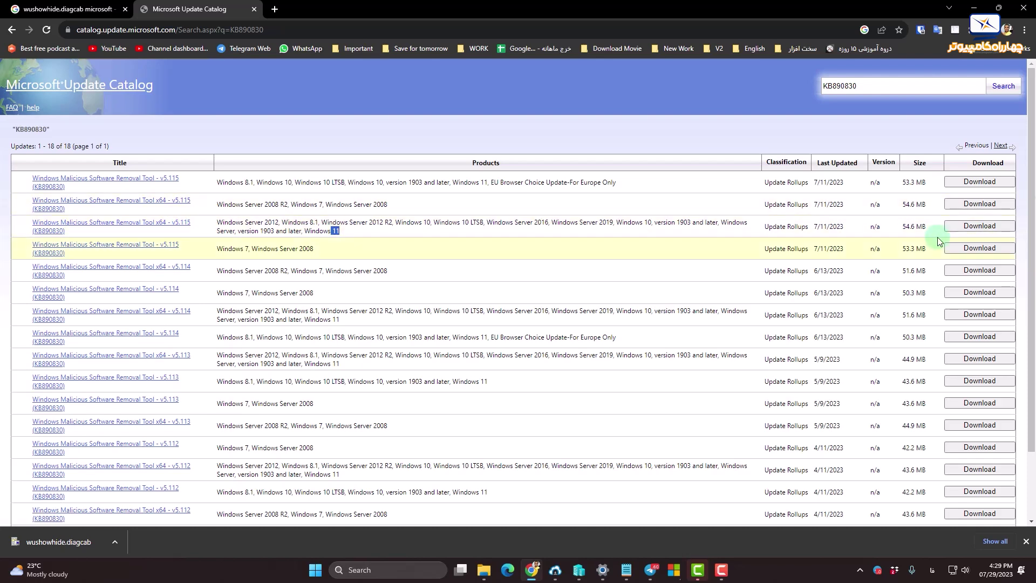
click(972, 226)
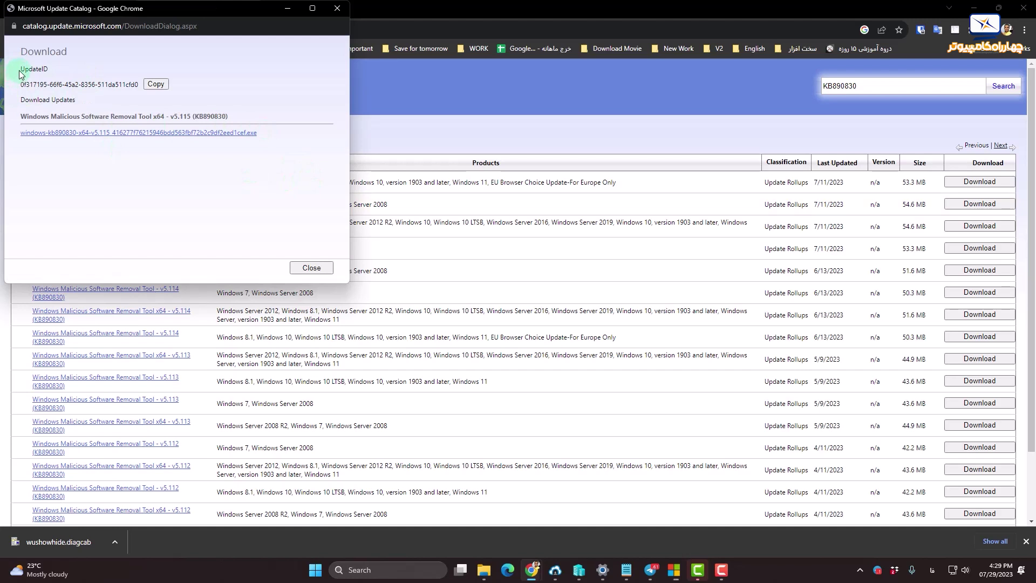
click(221, 139)
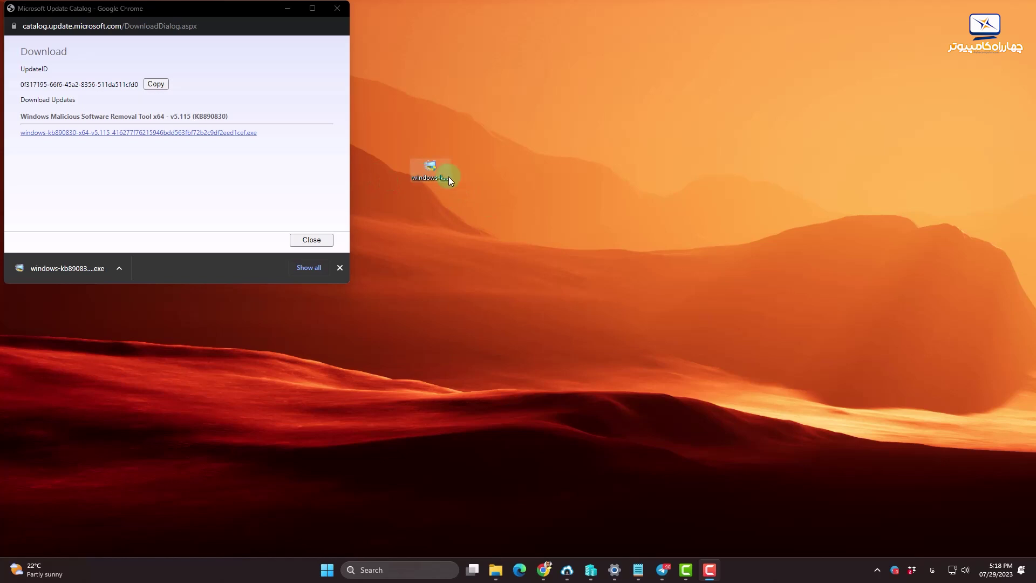
Run the downloaded KB890830 executable from the desktop and start a quick scan with the removal tool
double_click(426, 175)
click(446, 219)
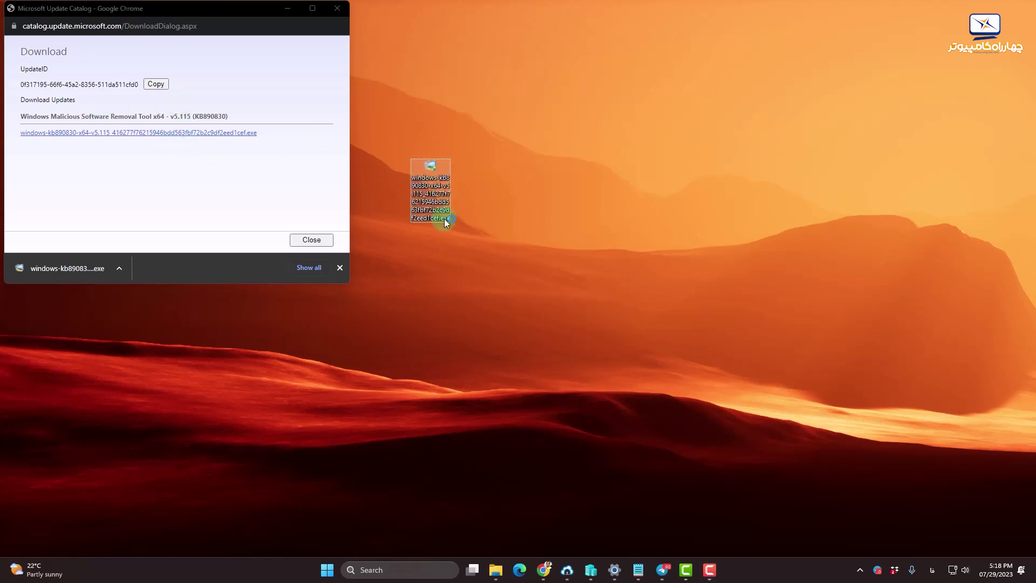
mouse_move(445, 219)
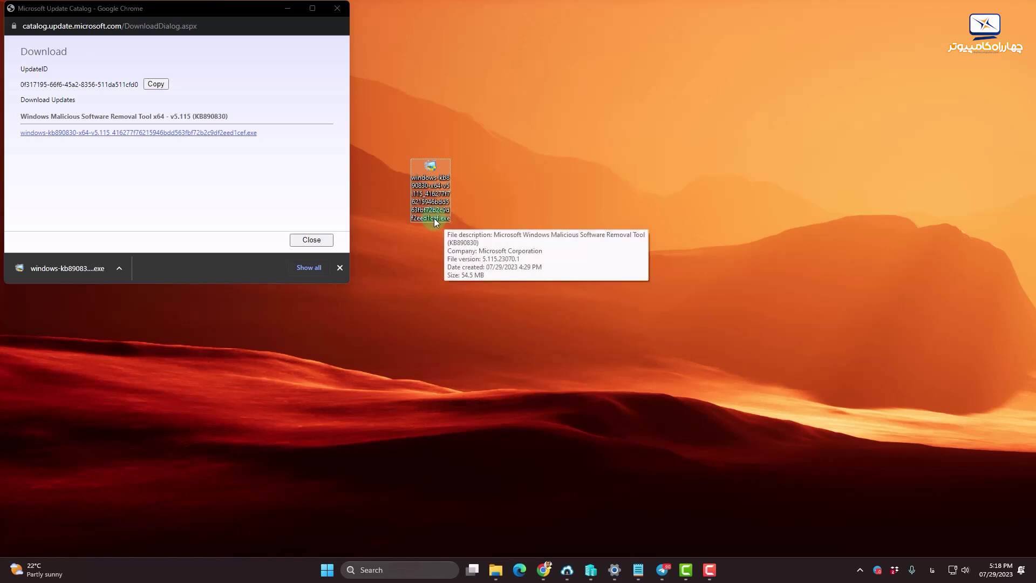
double_click(434, 204)
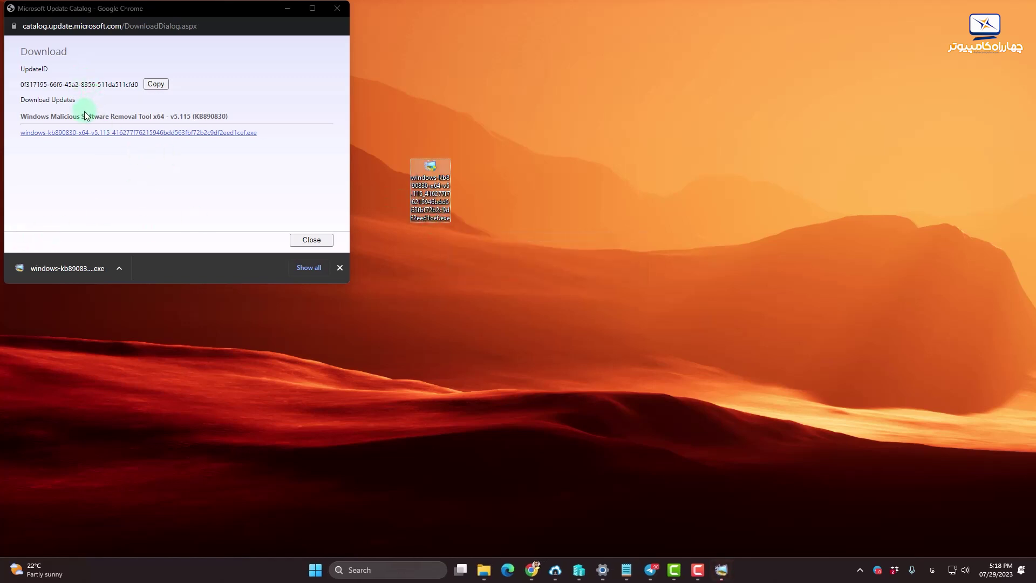
click(725, 573)
drag(663, 148, 577, 143)
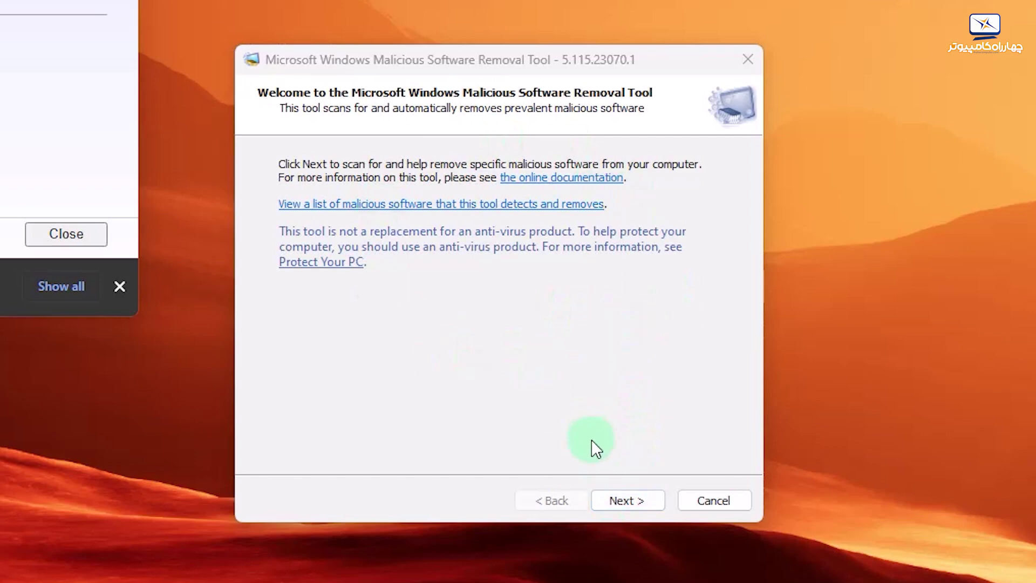
click(610, 500)
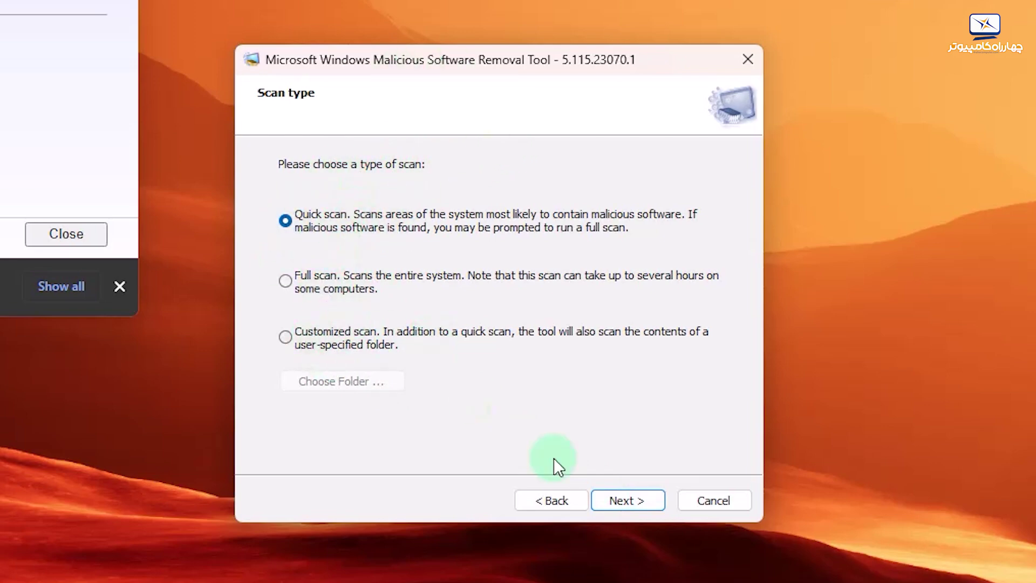
click(643, 502)
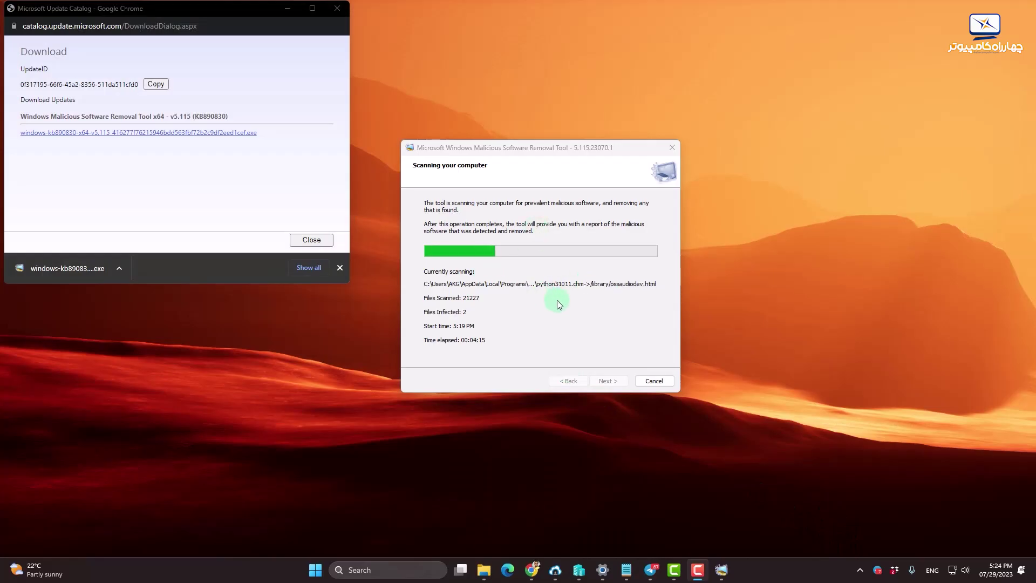
Copy the KB number of the Windows 11 22H2 cumulative update preview from Windows Update and search the Update Catalog for KB5028254
click(600, 573)
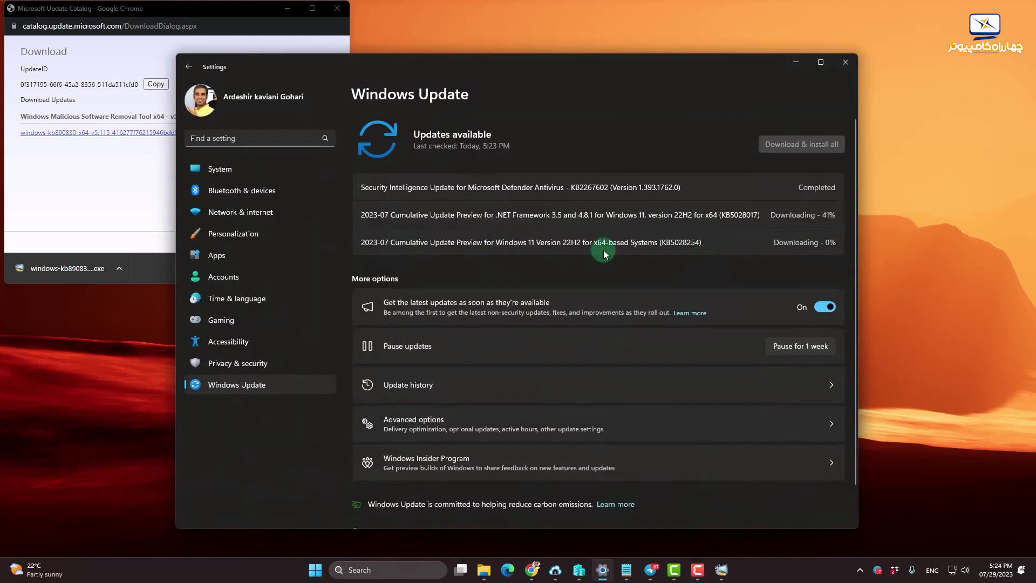
mouse_move(662, 242)
mouse_down()
mouse_move(702, 241)
mouse_move(664, 247)
mouse_up()
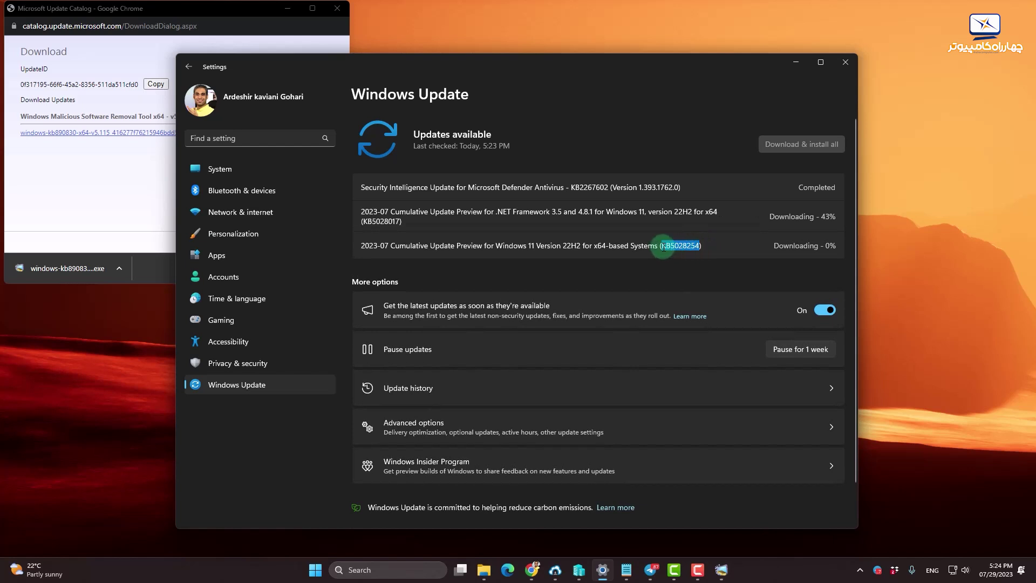
right_click(668, 246)
click(687, 259)
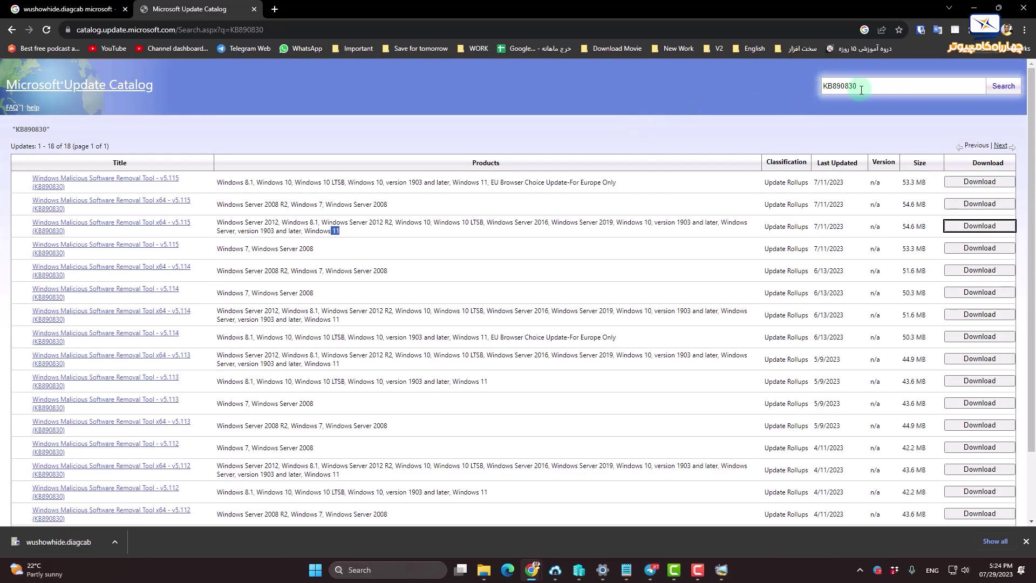
double_click(861, 90)
text(KB5028254)
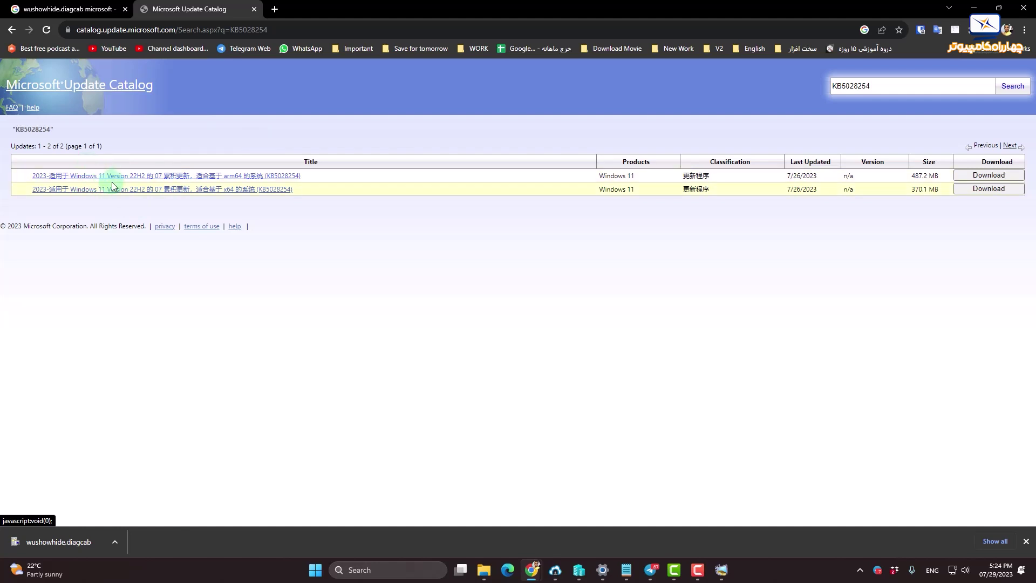
Search Google for KB5028254 in a new browser tab
key(ctrl+t)
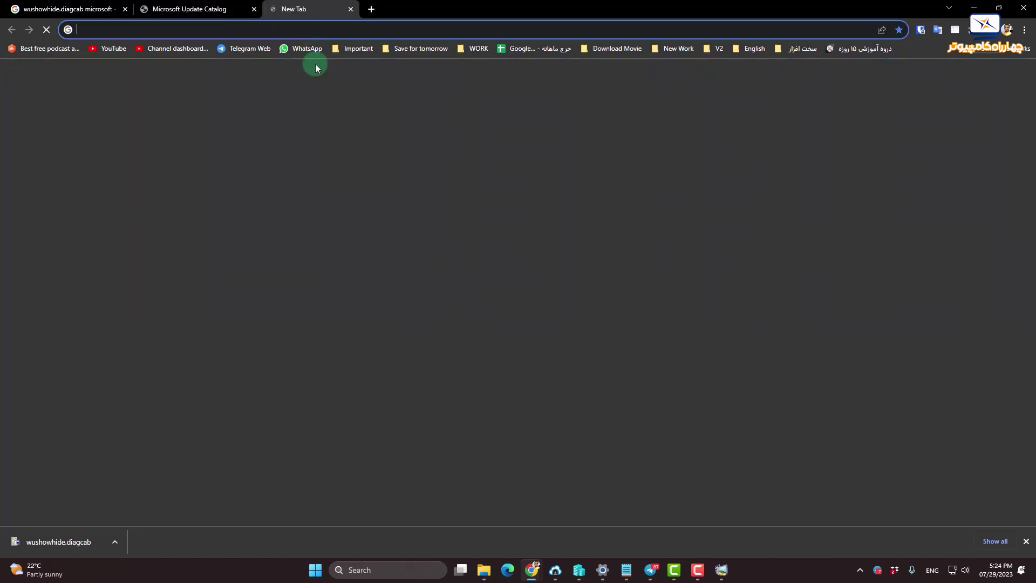
key(ctrl+v)
key(Return)
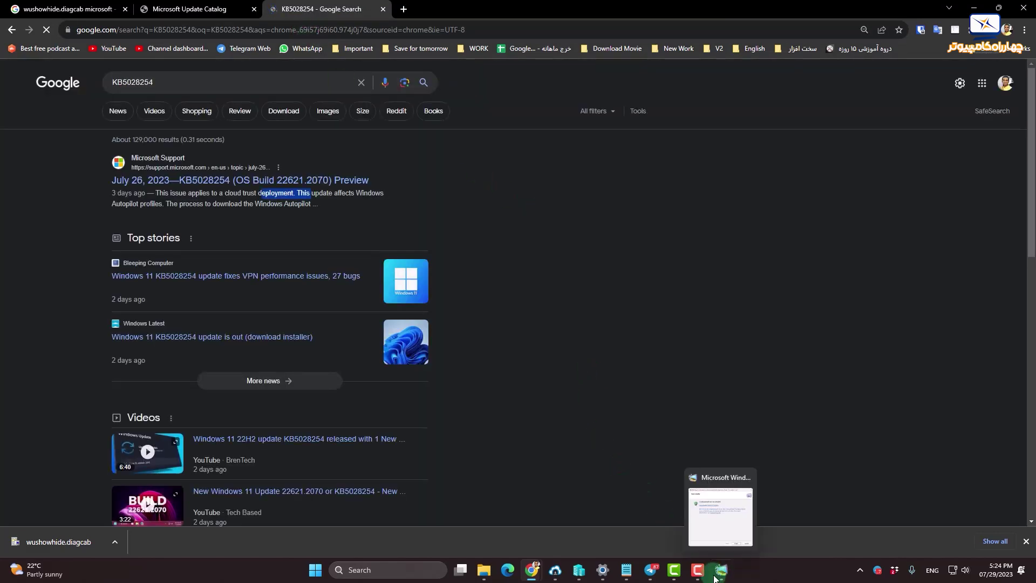
Check the KB5028254 entry in Windows Update and look through the Google results about that update
click(603, 570)
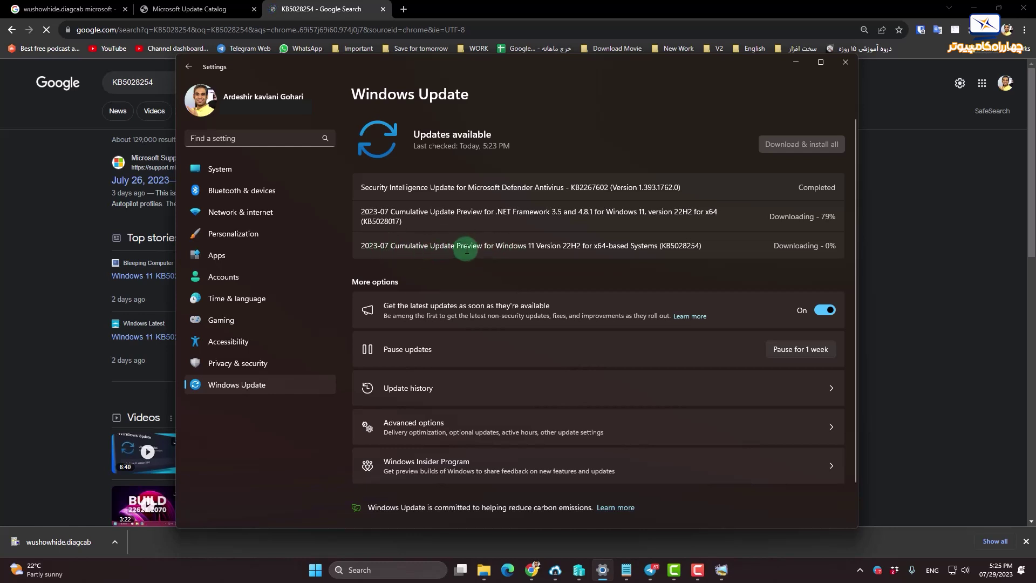
click(72, 275)
scroll(73, 274, down, 7)
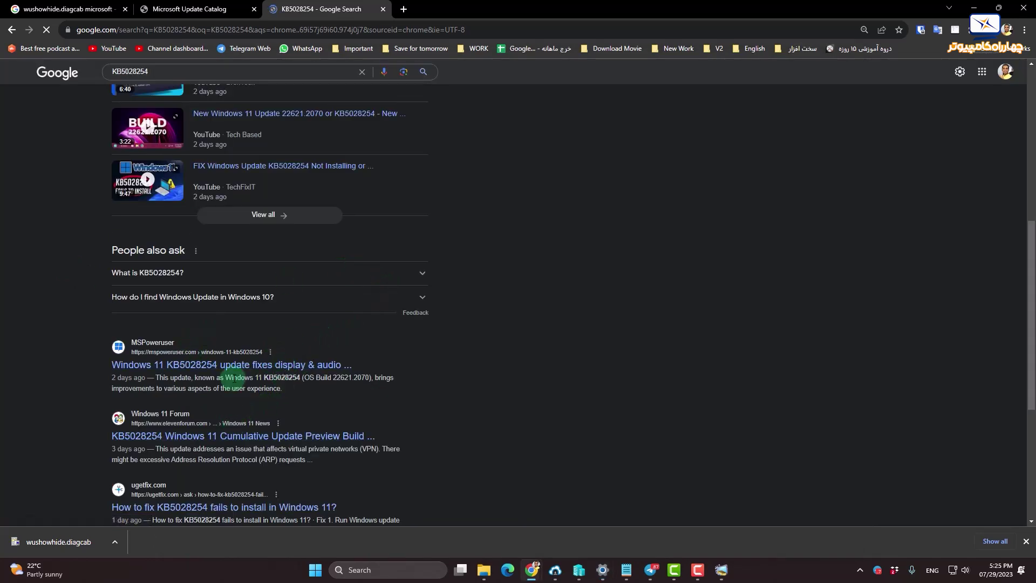
scroll(234, 378, down, 2)
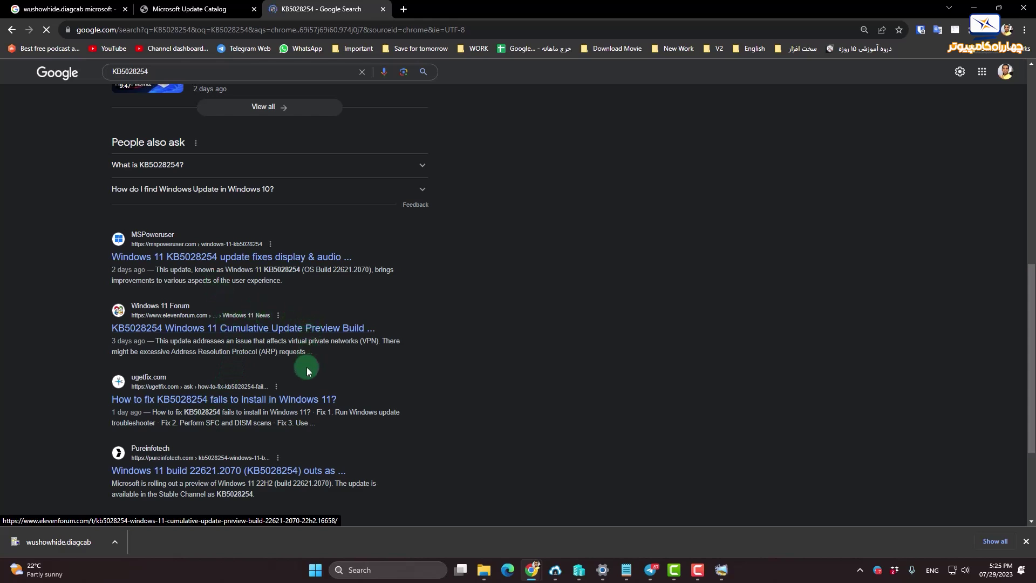
Open the Microsoft Support article on KB5028254 from the Google results and look through its highlights and improvements
scroll(305, 363, up, 9)
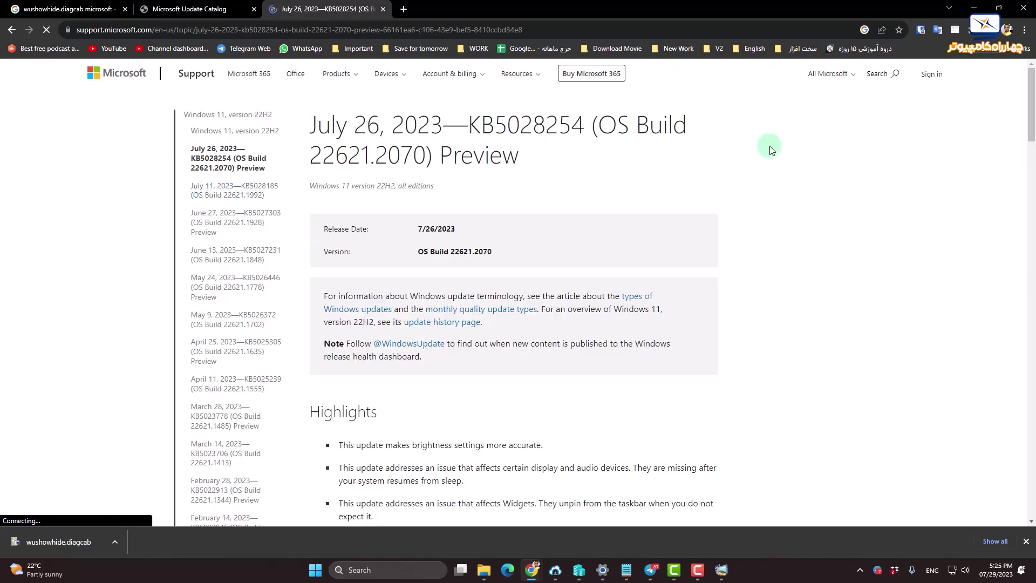
scroll(562, 180, down, 2)
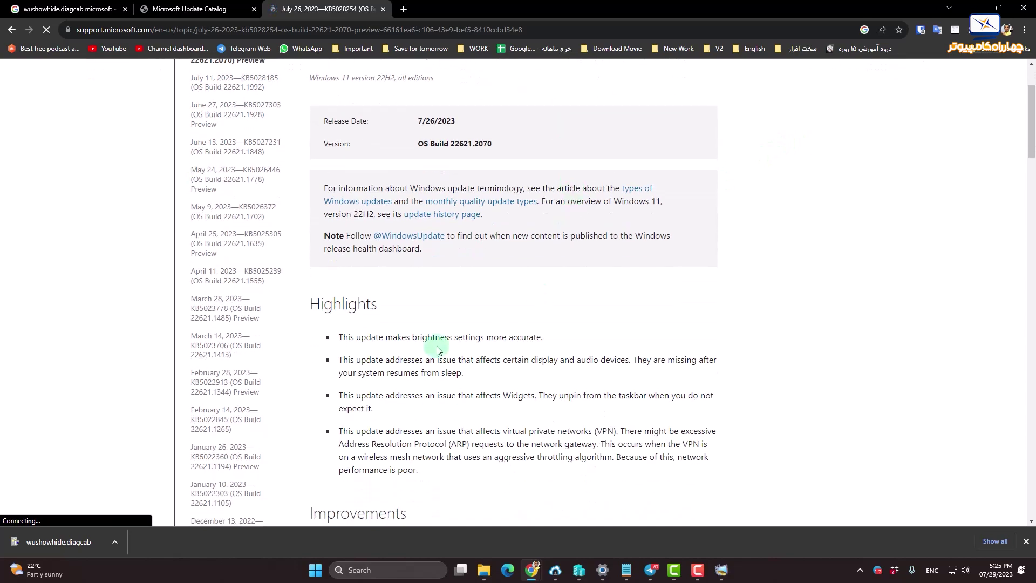
scroll(629, 292, down, 10)
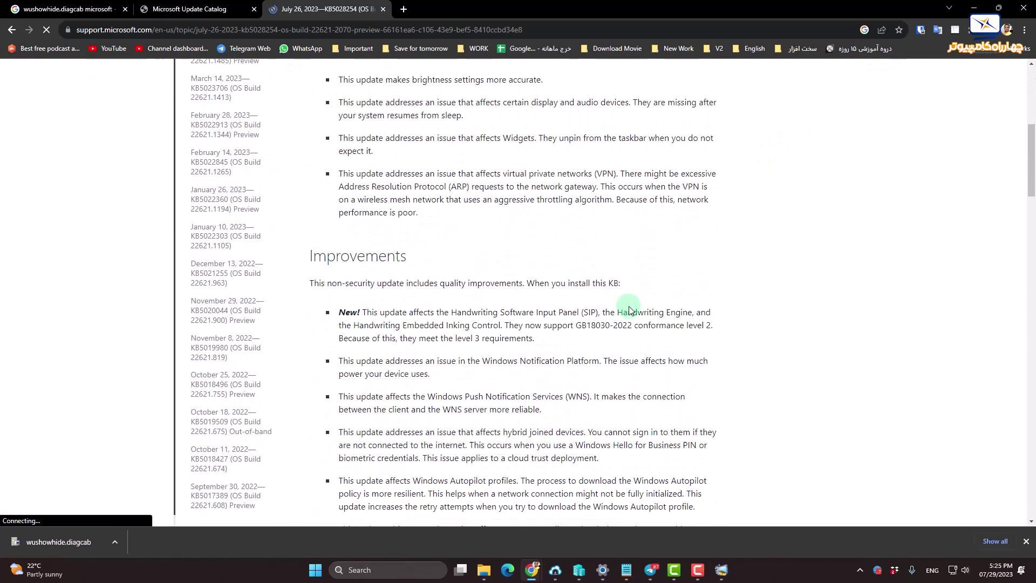
scroll(518, 270, down, 6)
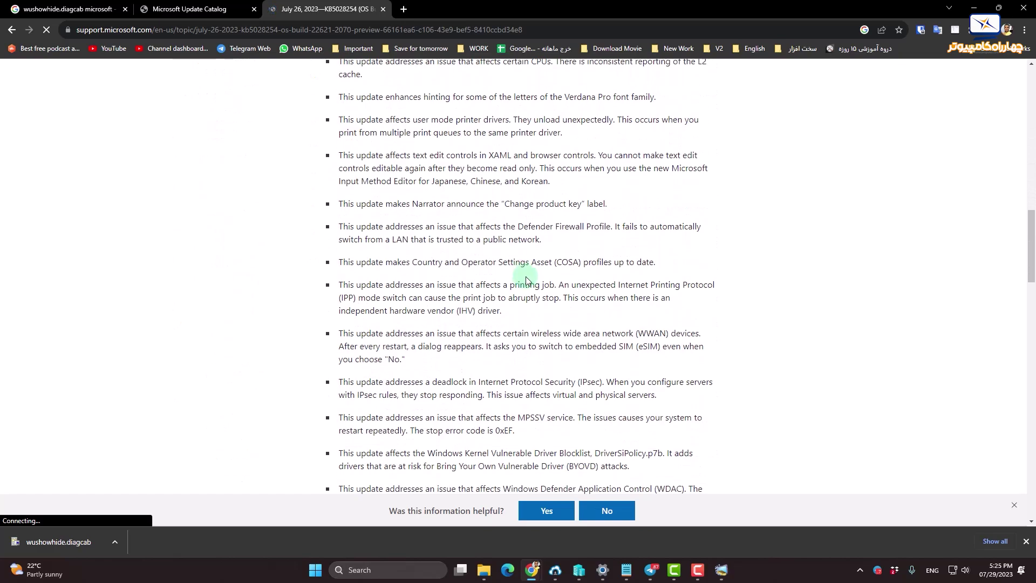
scroll(523, 275, up, 16)
scroll(525, 278, up, 4)
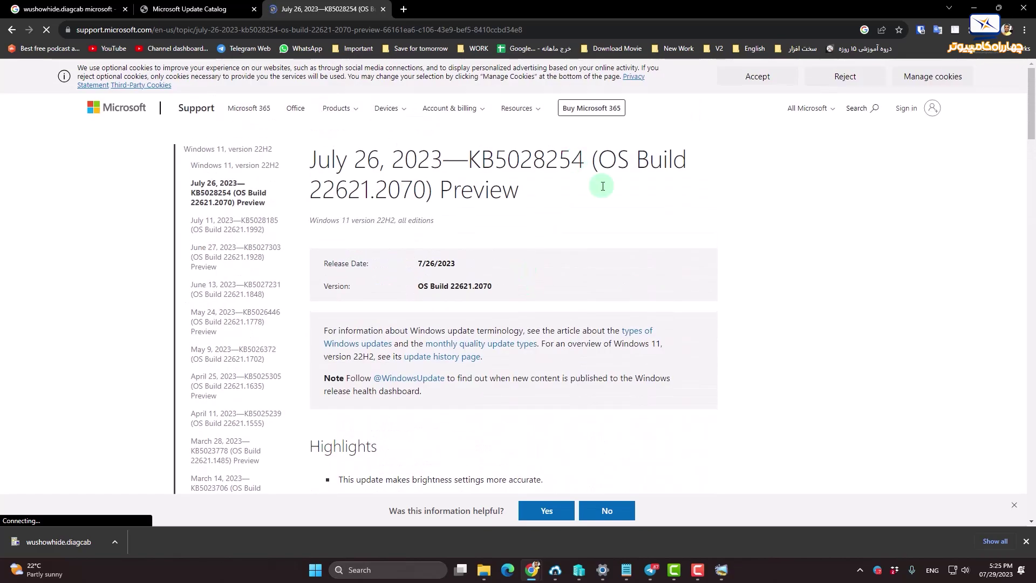
Copy the KB number of the .NET Framework 3.5 and 4.8.1 cumulative update preview from Windows Update
click(603, 570)
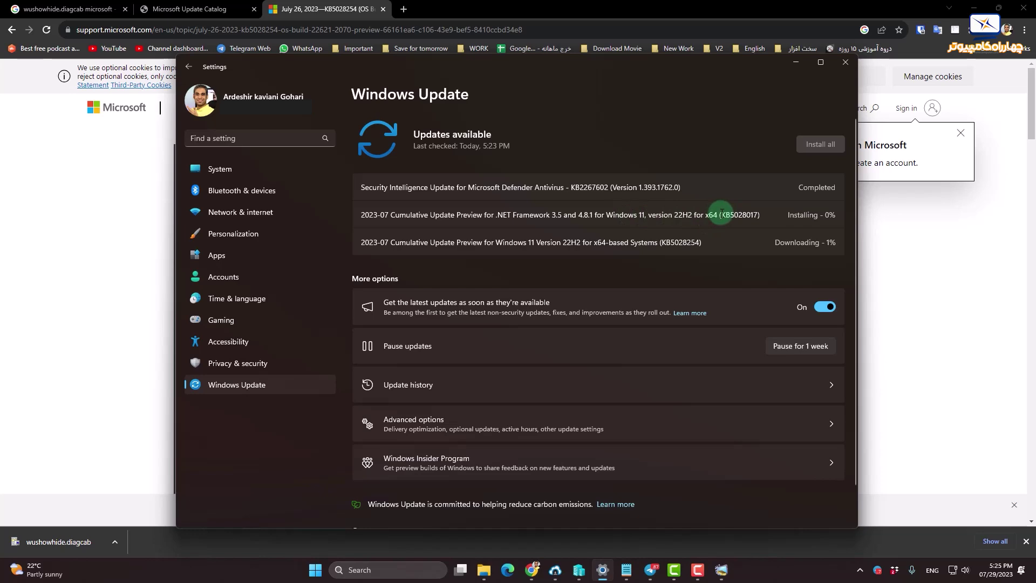
drag(722, 212, 754, 218)
right_click(756, 218)
click(777, 225)
Search the Update Catalog for KB5028017 and download the first x64 package for Windows 11, version 22H2
click(189, 9)
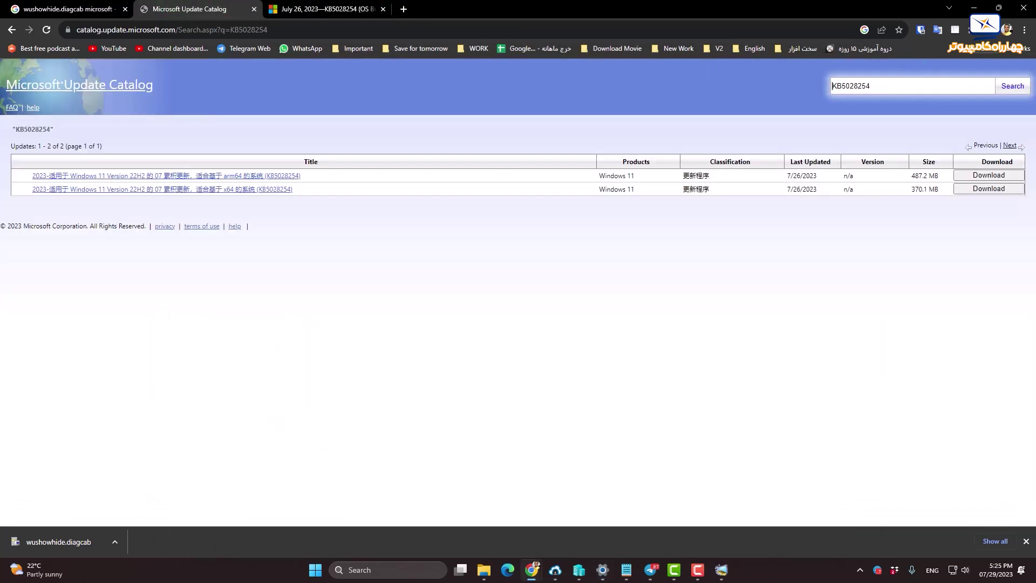
double_click(893, 86)
click(603, 570)
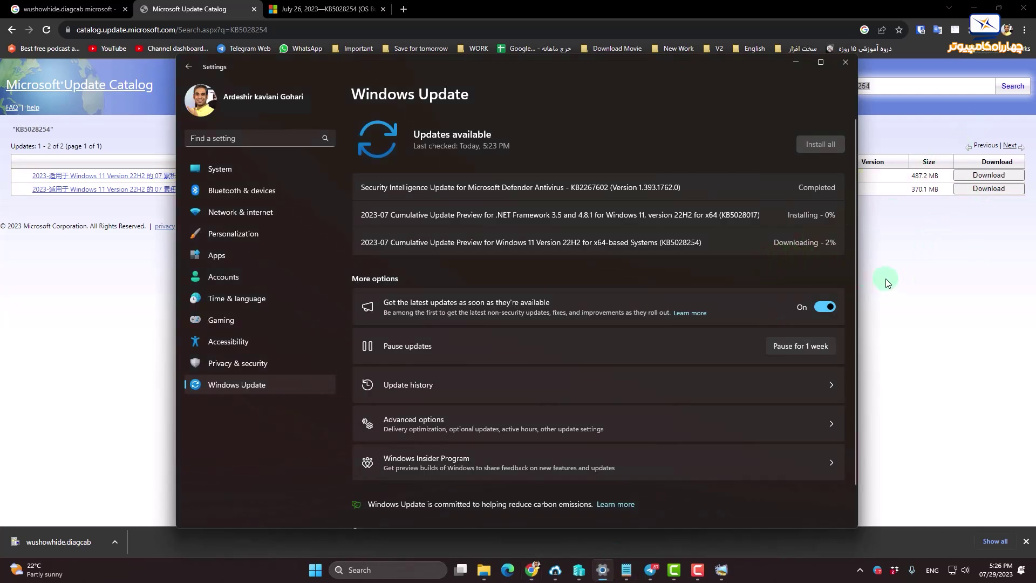
click(881, 230)
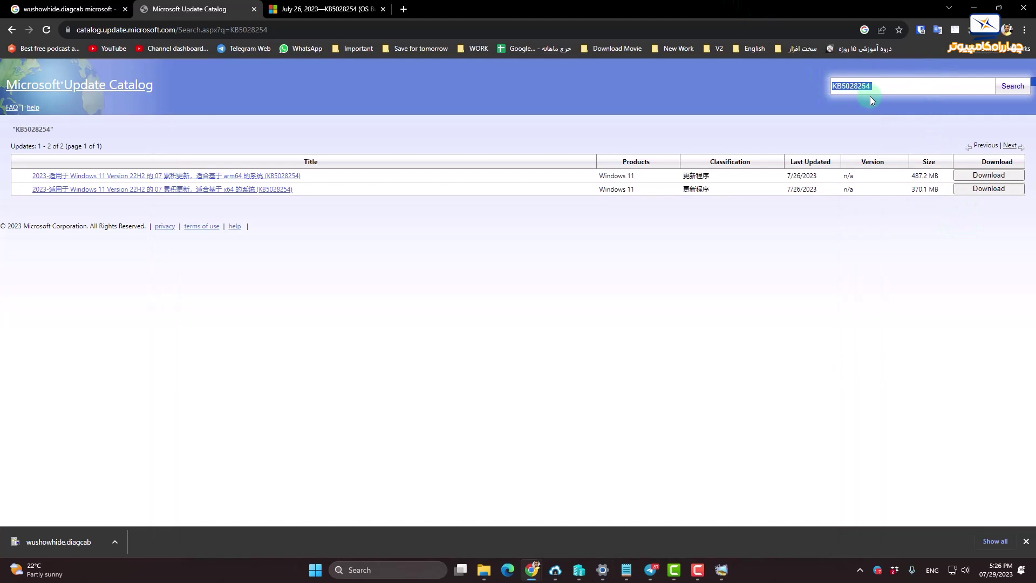
key(ctrl+v)
key(Return)
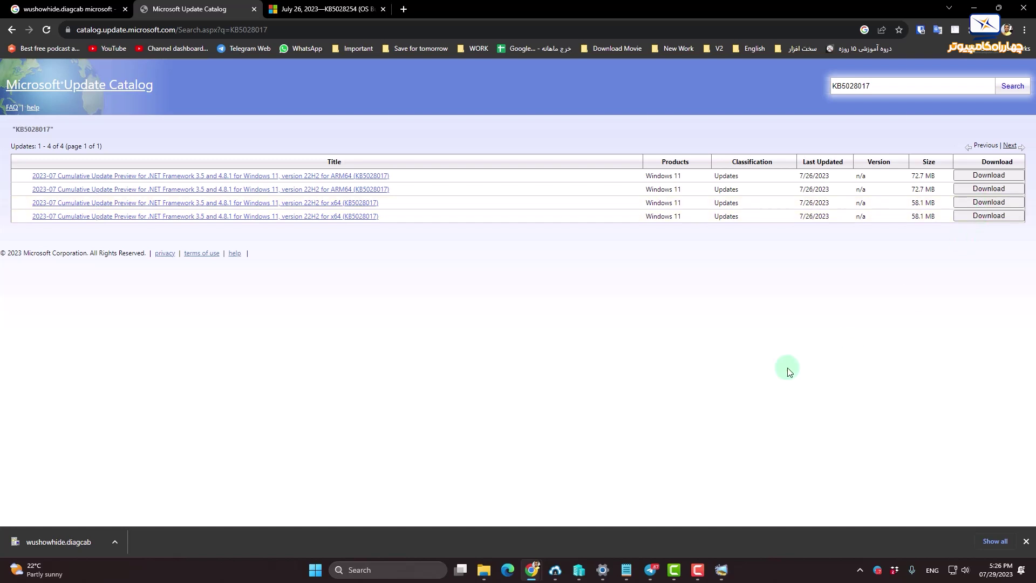
click(989, 203)
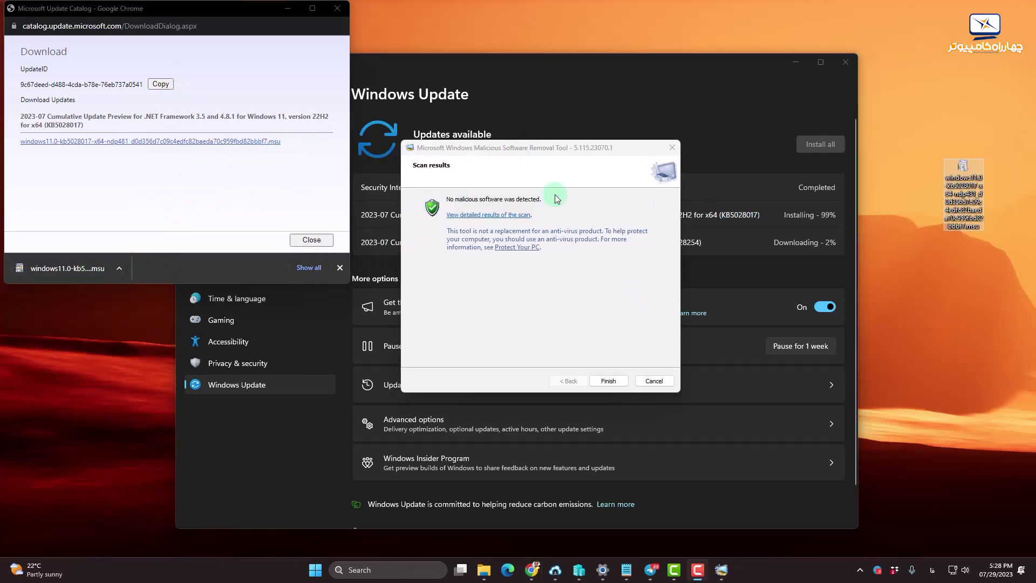
Finish the Malicious Software Removal Tool's scan and minimize the Windows Update window
click(553, 151)
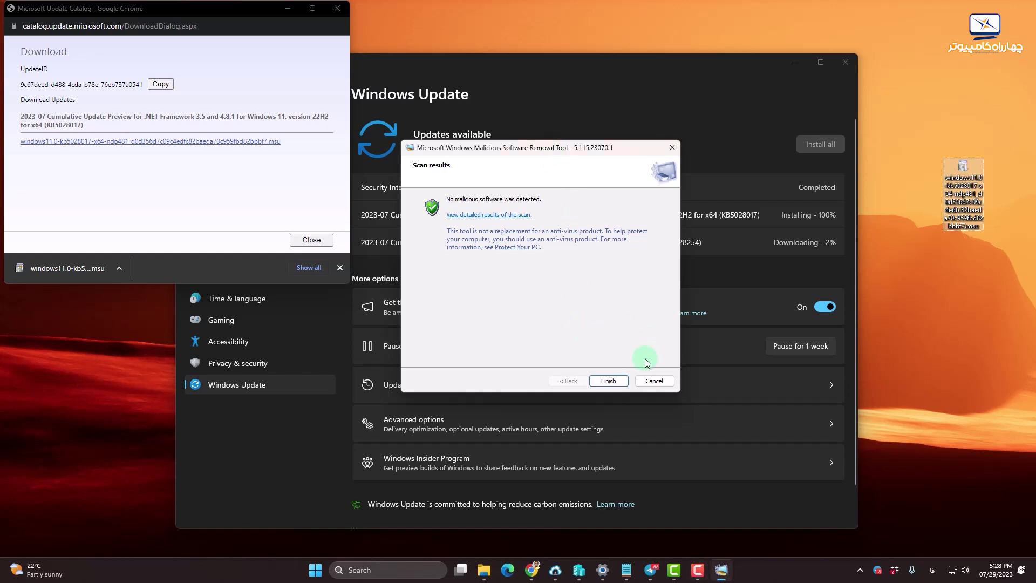
click(609, 381)
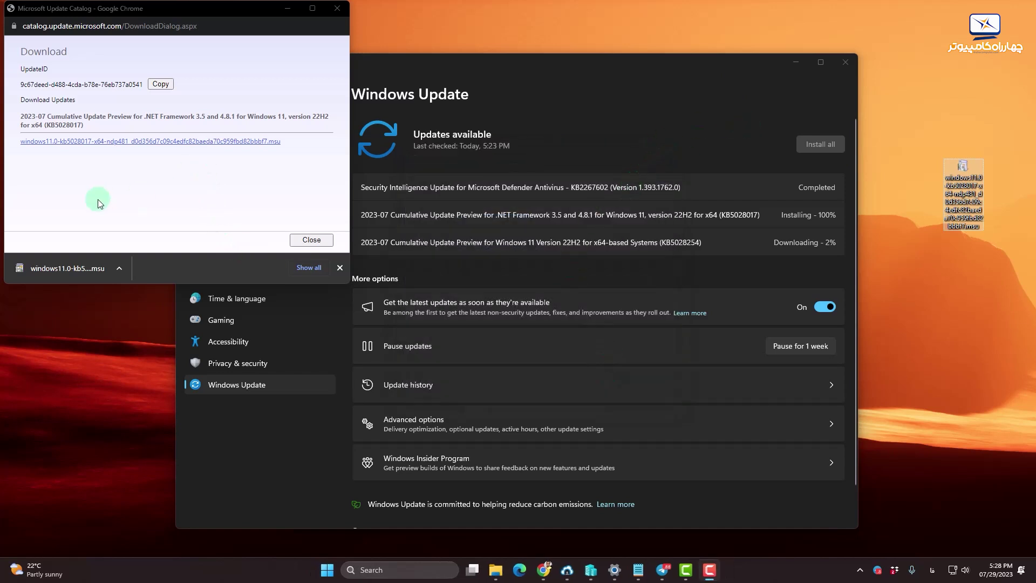
click(797, 63)
Move the downloaded KB5028017 .msu file beside the other desktop file, try to install it, and dismiss the installer's message
drag(971, 178, 502, 202)
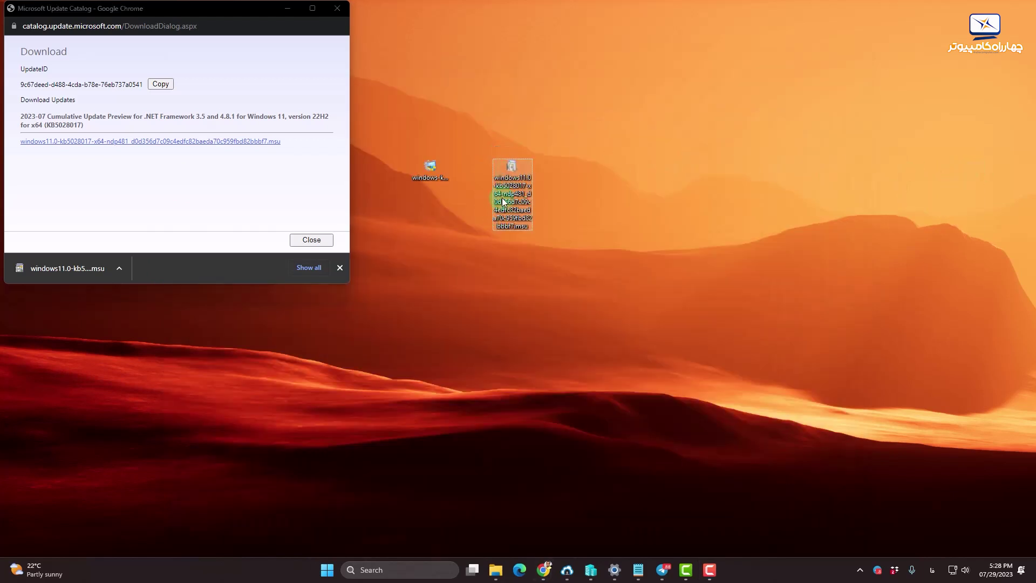
double_click(509, 178)
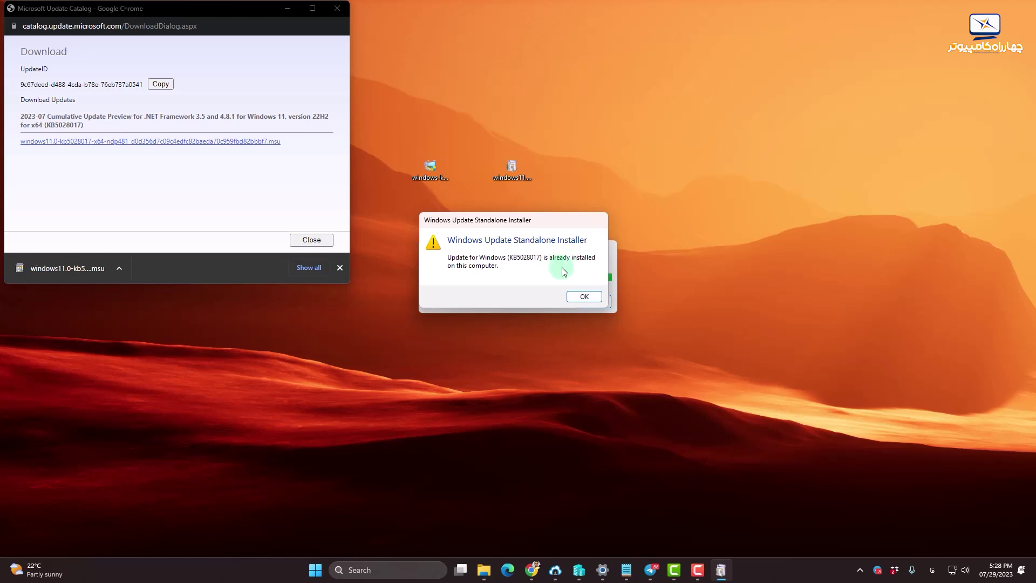
click(582, 297)
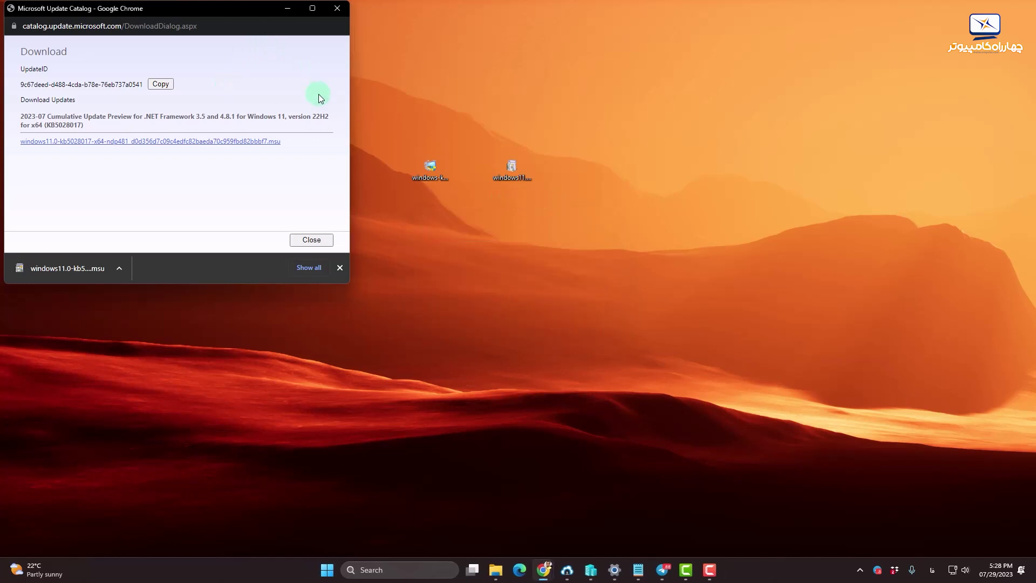